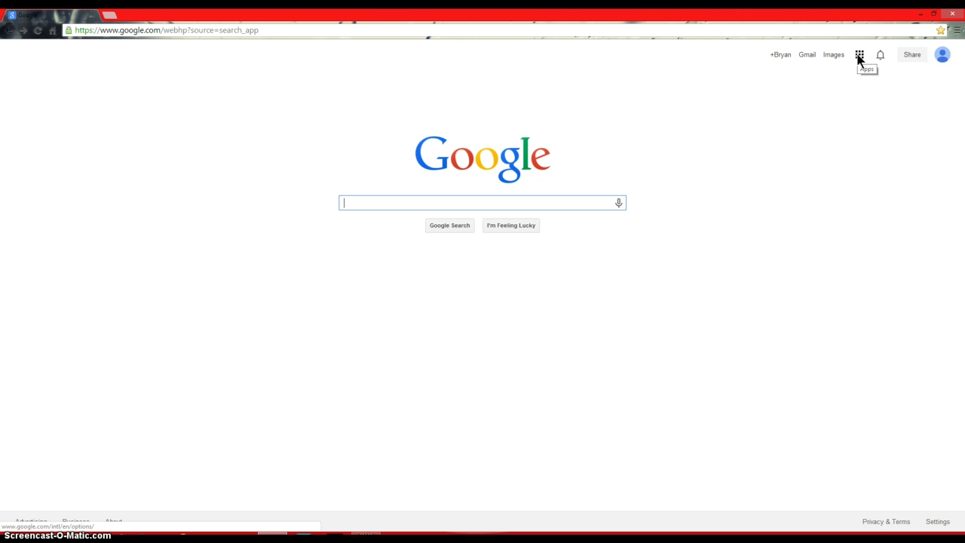
Go from the Google apps menu, via the Google Chrome product page, to the Chrome Web Store
{"action": "left_click", "coordinate": [859, 57]}
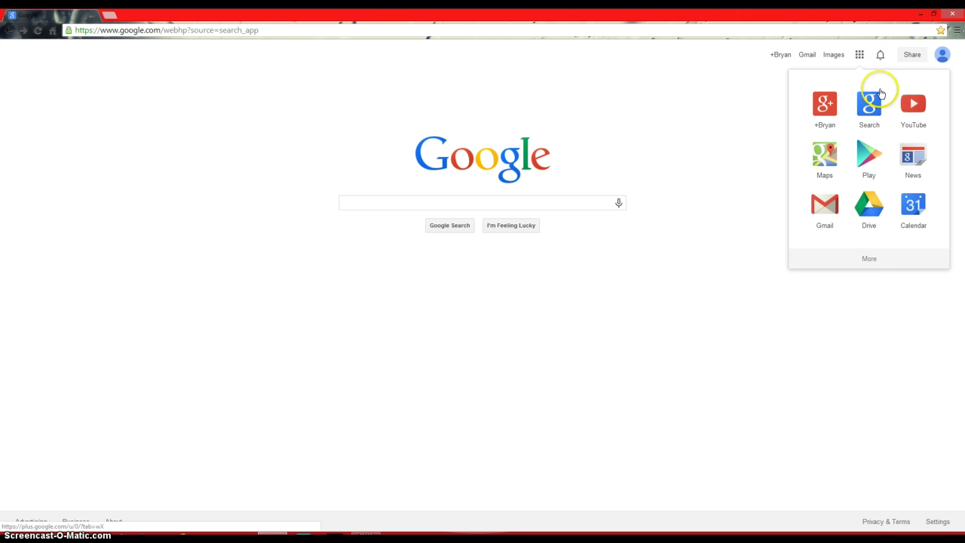
{"action": "left_click", "coordinate": [871, 261]}
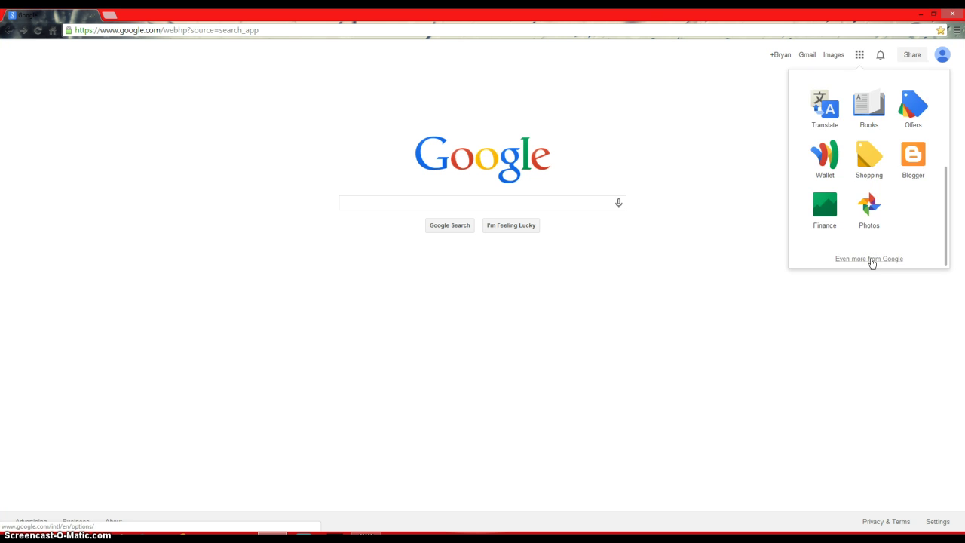
{"action": "left_click", "coordinate": [871, 260]}
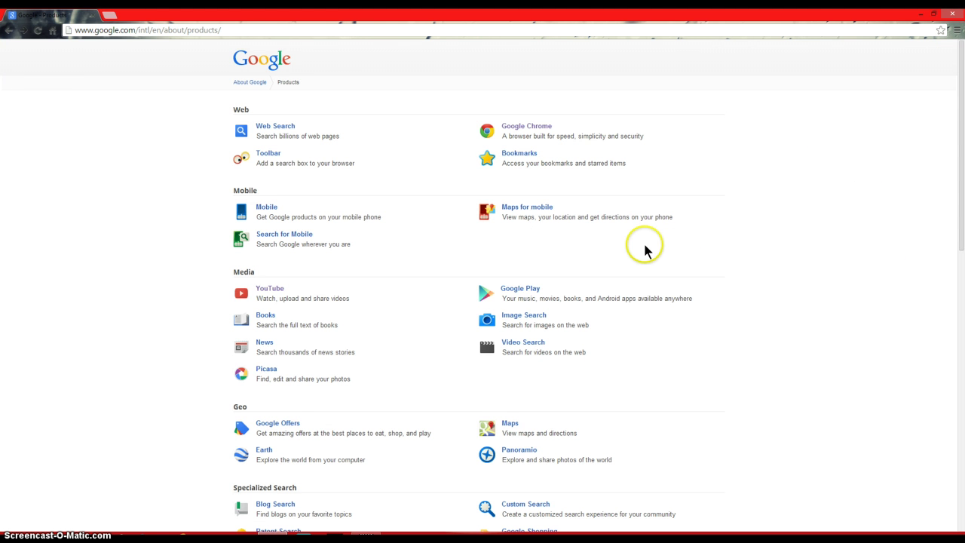
{"action": "left_click", "coordinate": [522, 130]}
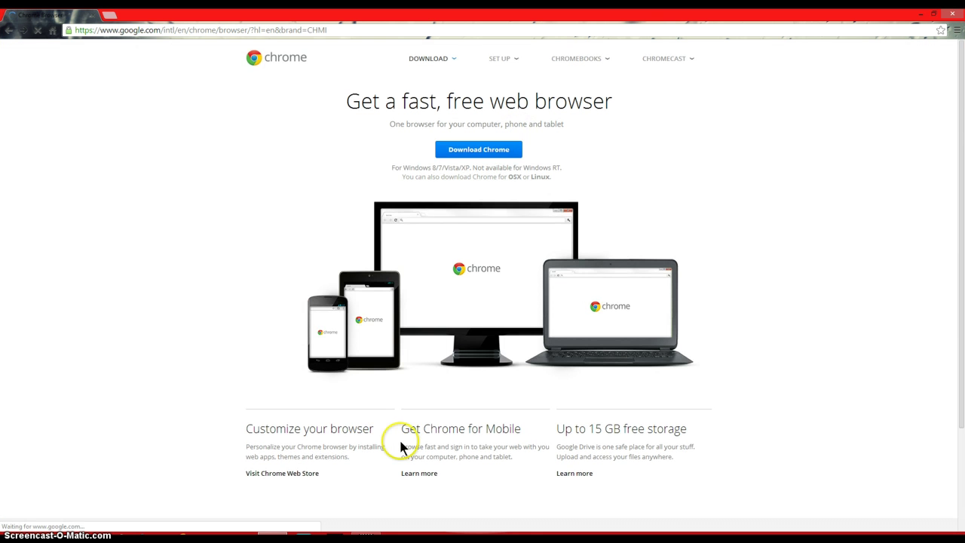
{"action": "scroll", "coordinate": [399, 415], "scroll_direction": "down", "scroll_amount": 3}
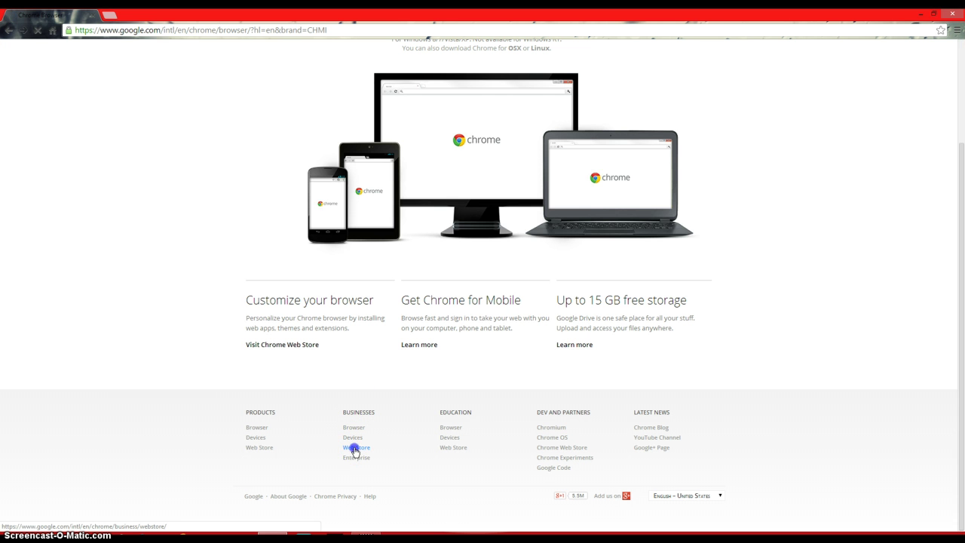
{"action": "left_click", "coordinate": [354, 450]}
{"action": "left_click", "coordinate": [313, 181]}
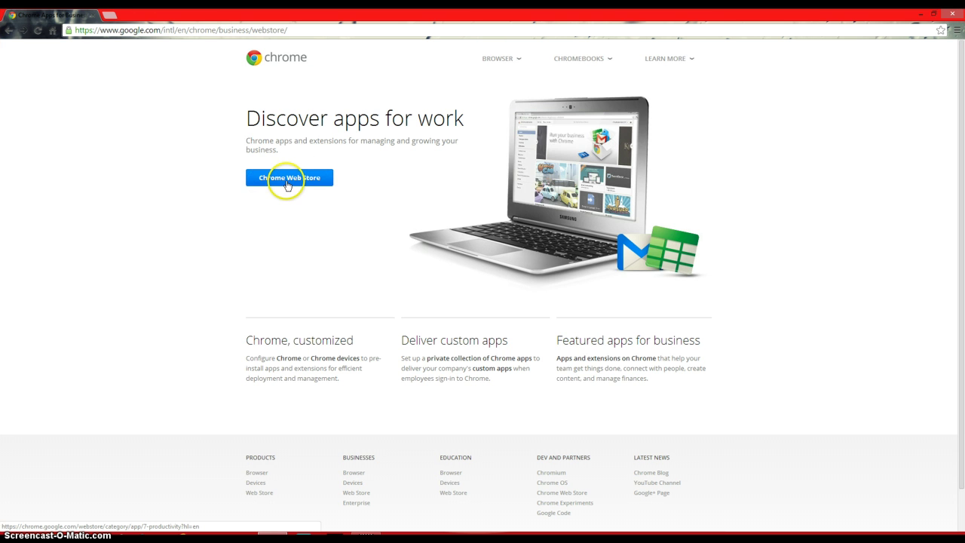
{"action": "left_click", "coordinate": [287, 184]}
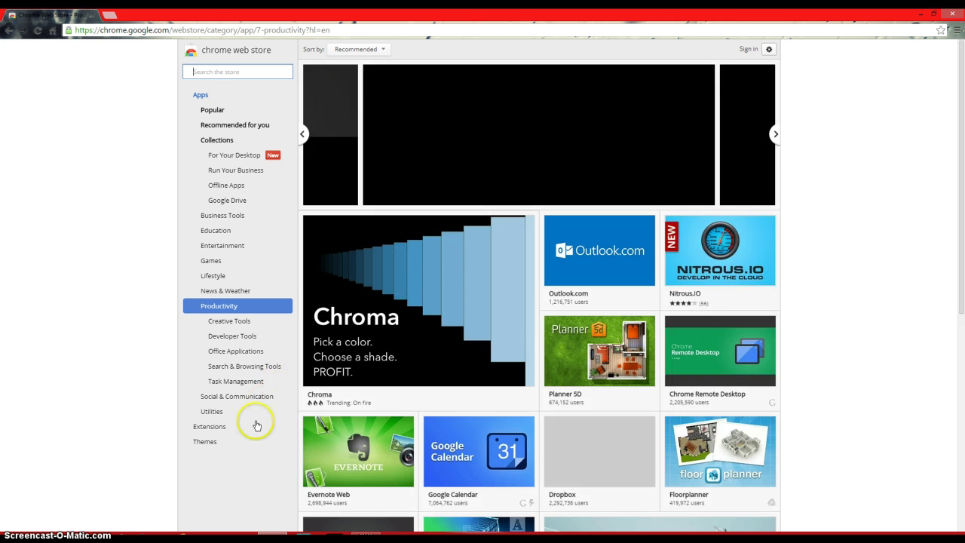
Switch the Web Store to the Themes category and browse the theme grid
{"action": "scroll", "coordinate": [234, 377], "scroll_direction": "down", "scroll_amount": 1}
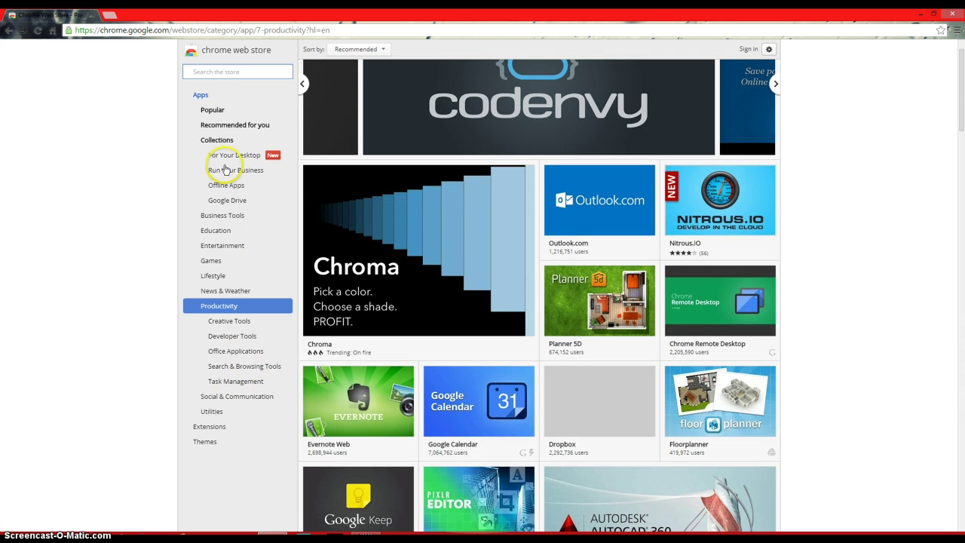
{"action": "scroll", "coordinate": [222, 380], "scroll_direction": "down", "scroll_amount": 1}
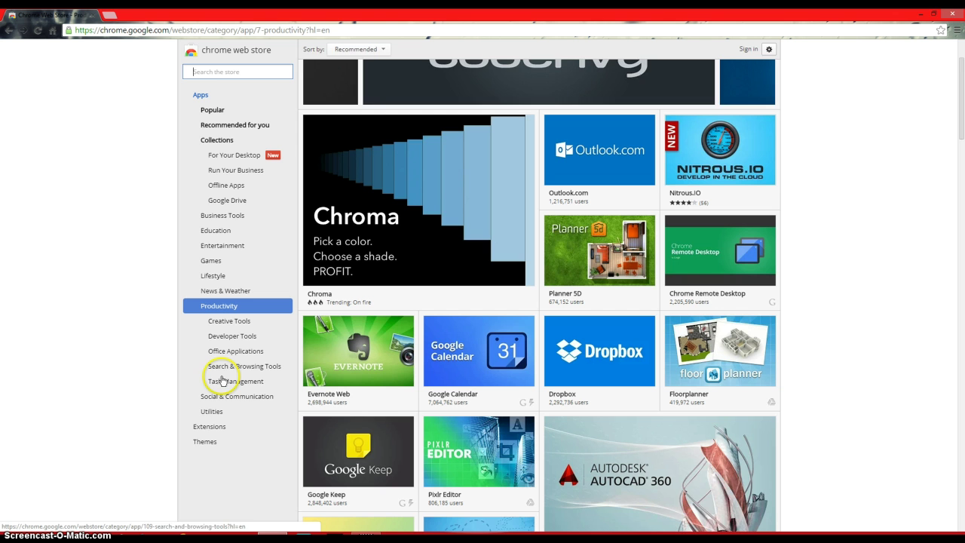
{"action": "scroll", "coordinate": [223, 385], "scroll_direction": "down", "scroll_amount": 1}
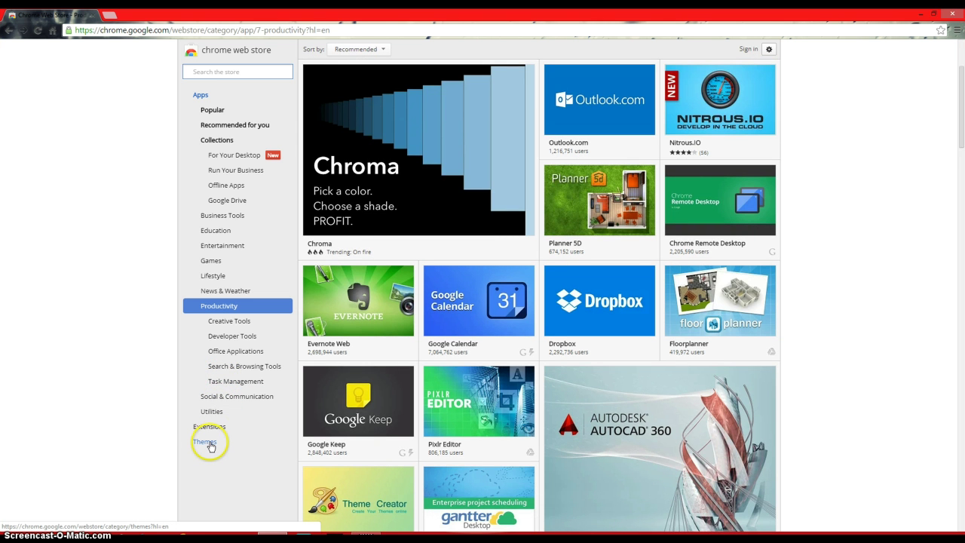
{"action": "left_click", "coordinate": [210, 445]}
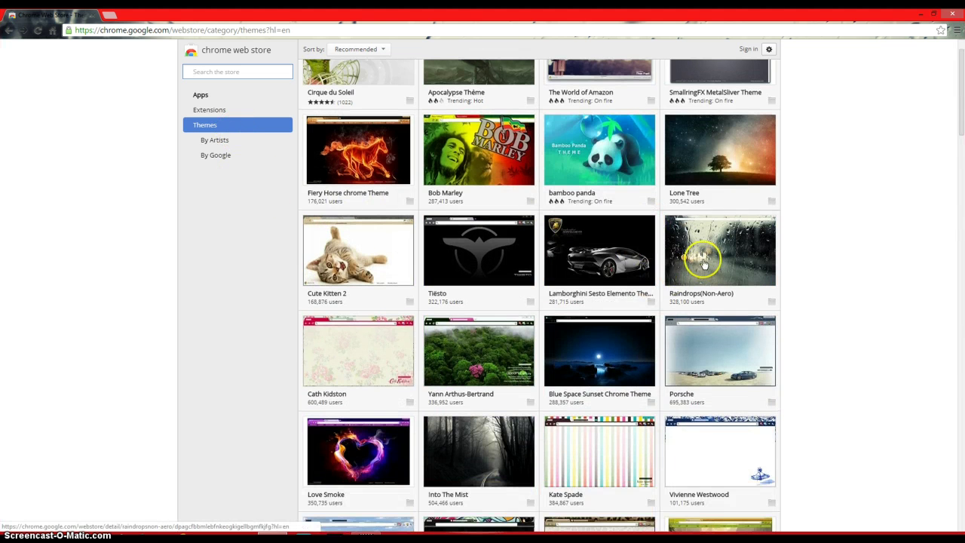
{"action": "scroll", "coordinate": [547, 340], "scroll_direction": "down", "scroll_amount": 2}
{"action": "scroll", "coordinate": [551, 324], "scroll_direction": "down", "scroll_amount": 1}
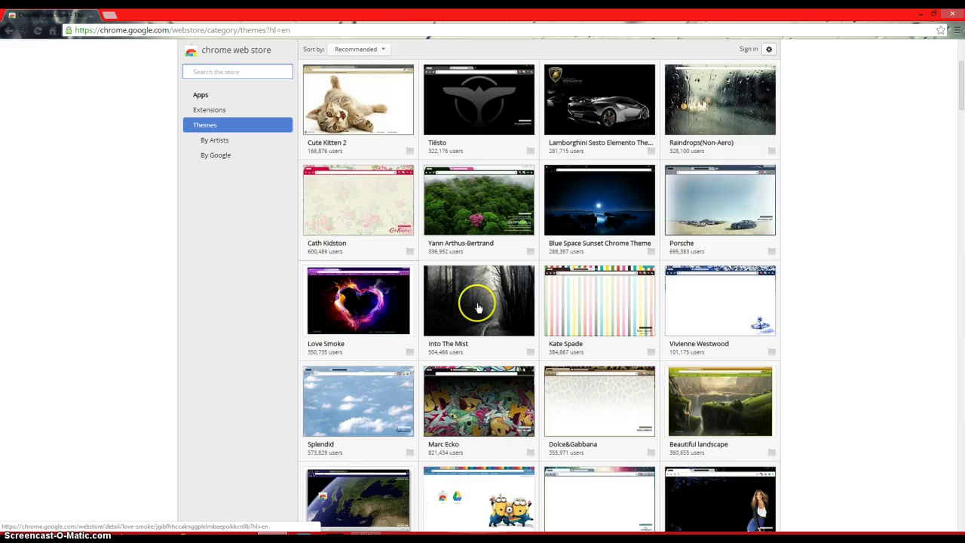
{"action": "scroll", "coordinate": [470, 294], "scroll_direction": "down", "scroll_amount": 2}
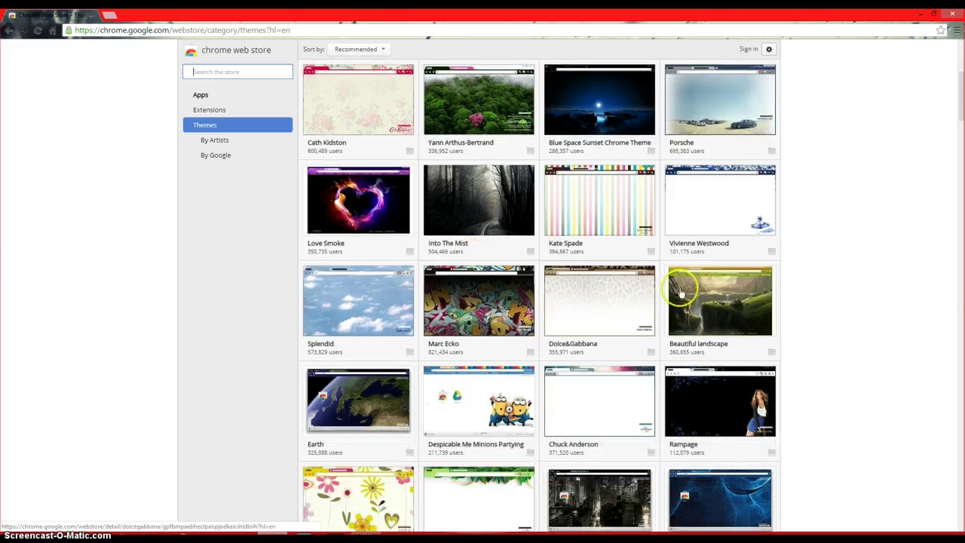
Preview the Minions theme, then add the free Porsche theme to Chrome
{"action": "left_click", "coordinate": [463, 412]}
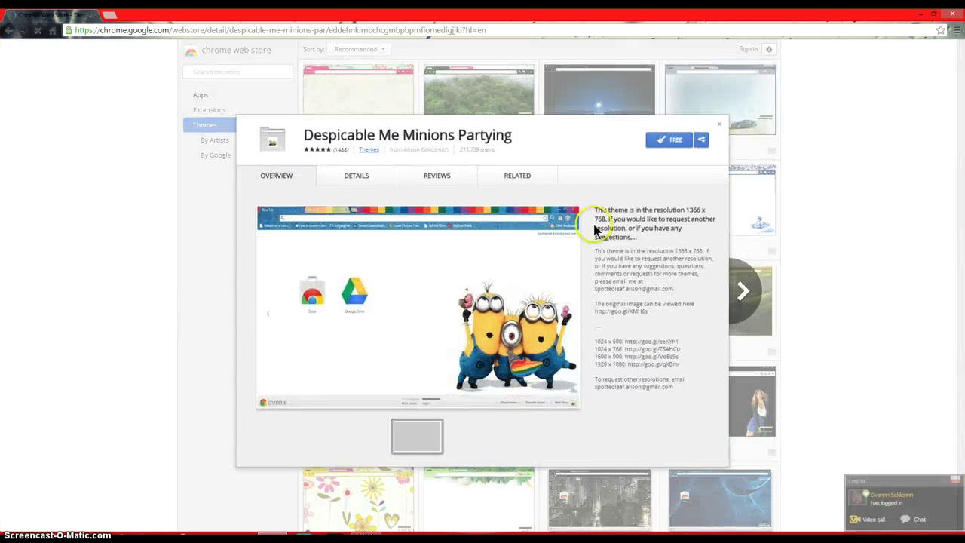
{"action": "left_click", "coordinate": [719, 123]}
{"action": "mouse_move", "coordinate": [721, 106]}
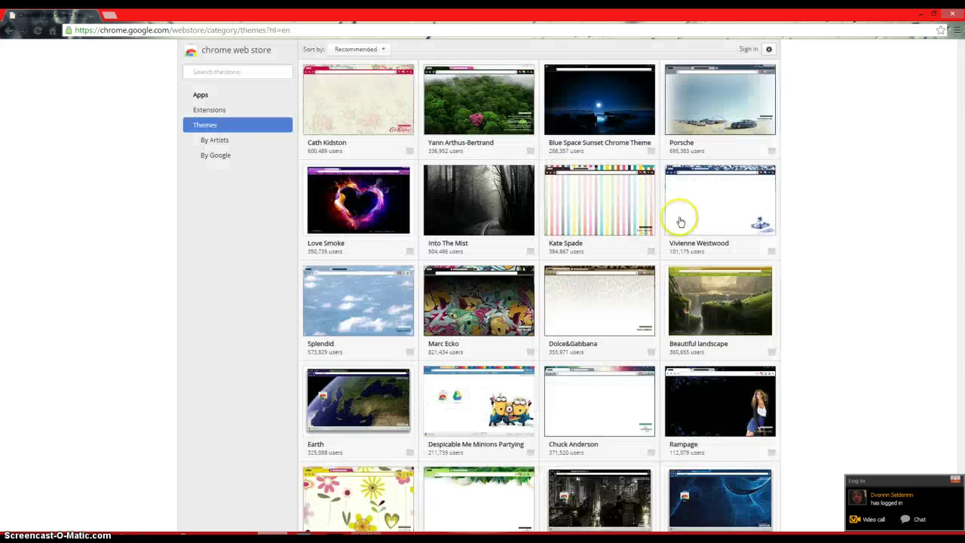
{"action": "scroll", "coordinate": [679, 211], "scroll_direction": "up", "scroll_amount": 2}
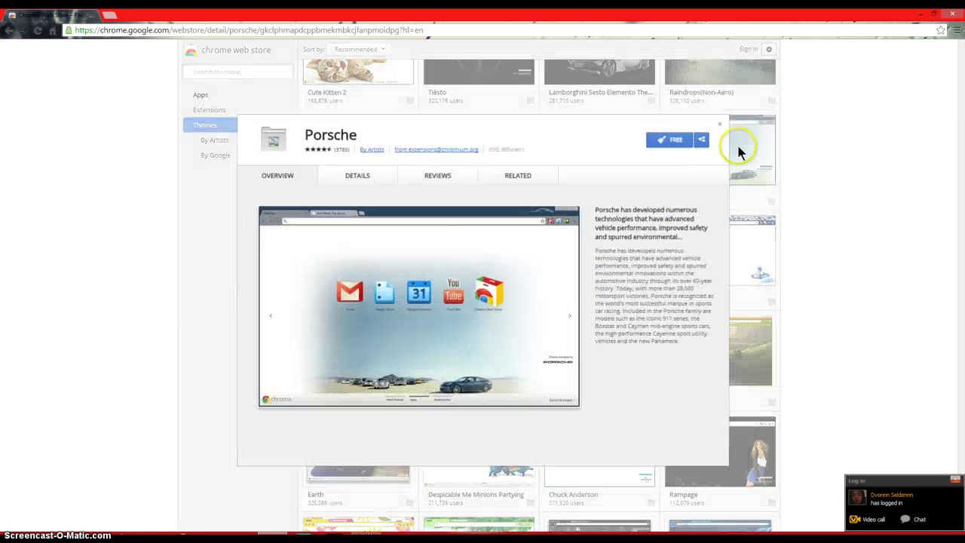
{"action": "left_click", "coordinate": [663, 140]}
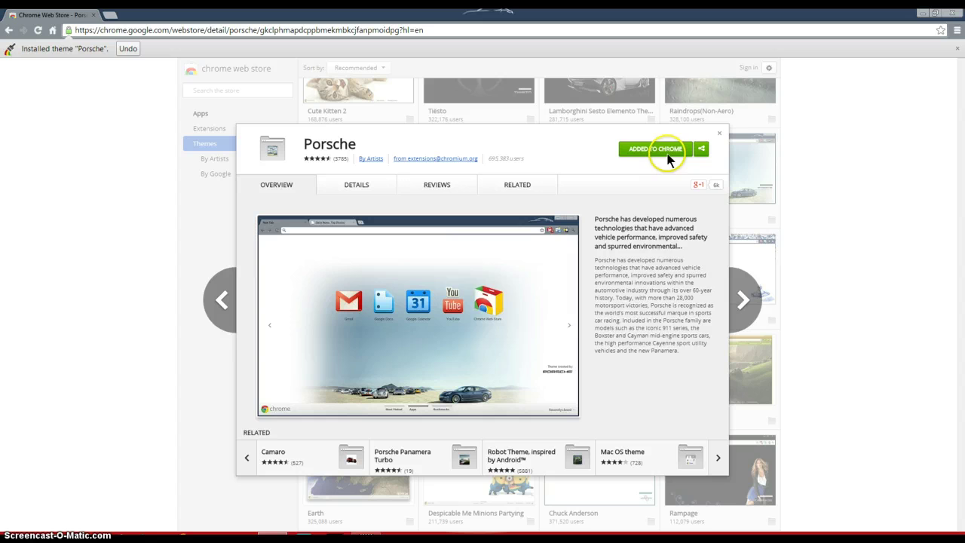
{"action": "left_click", "coordinate": [670, 156]}
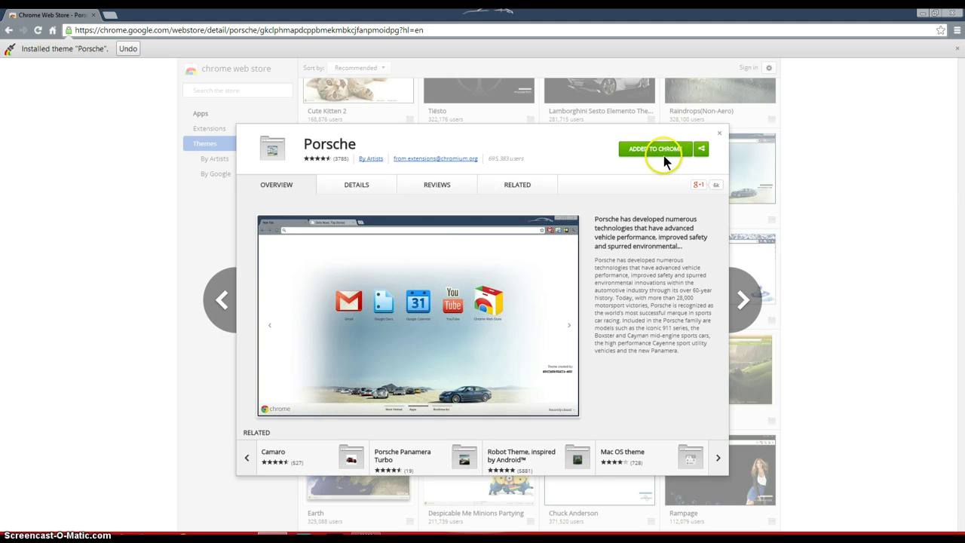
View the Porsche theme on a new tab page and close the Web Store tab
{"action": "left_click", "coordinate": [719, 133]}
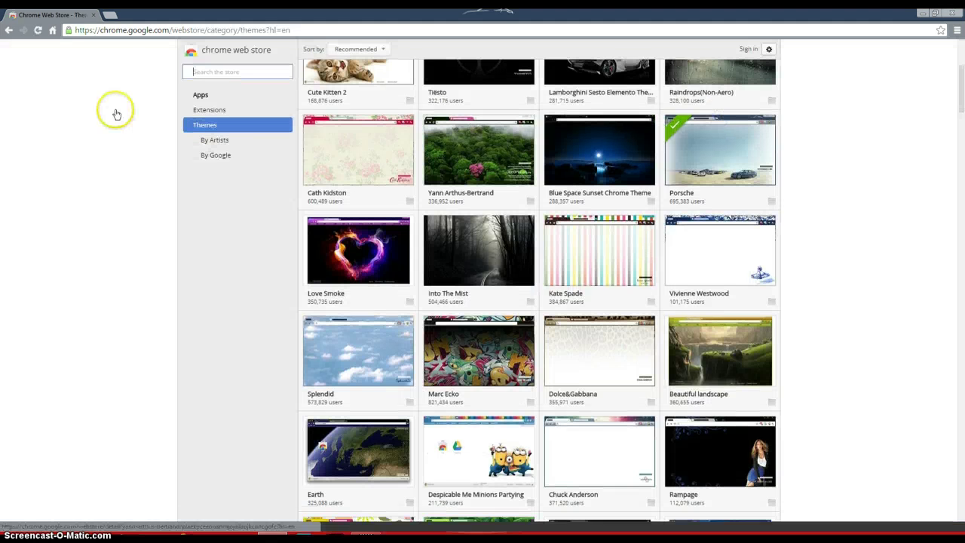
{"action": "left_click", "coordinate": [110, 15]}
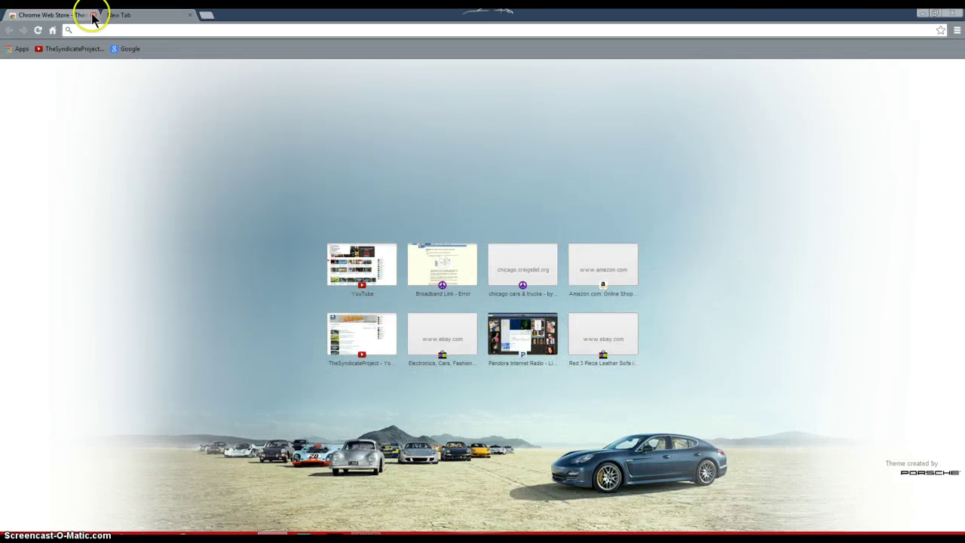
{"action": "left_click", "coordinate": [94, 15]}
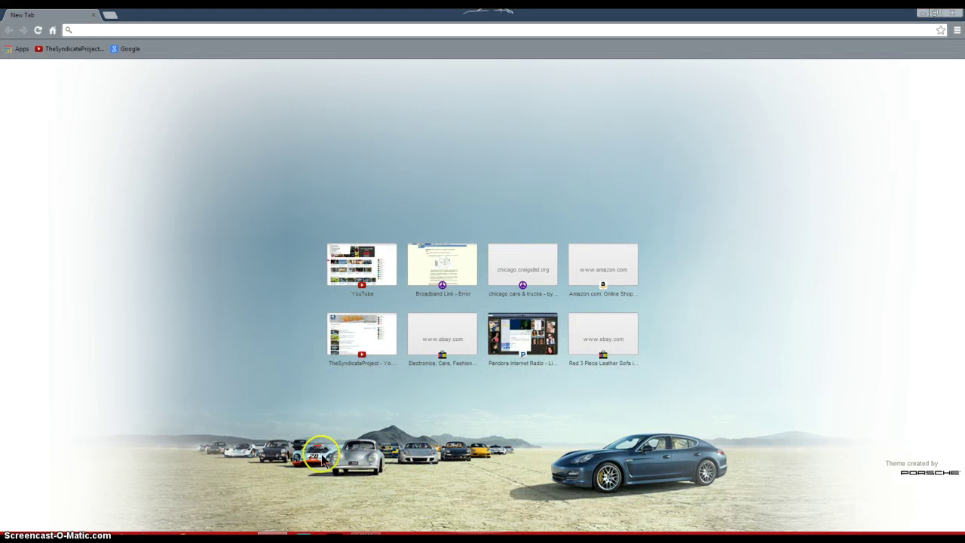
Open and close another new tab, then close the Chrome window
{"action": "left_click", "coordinate": [554, 455]}
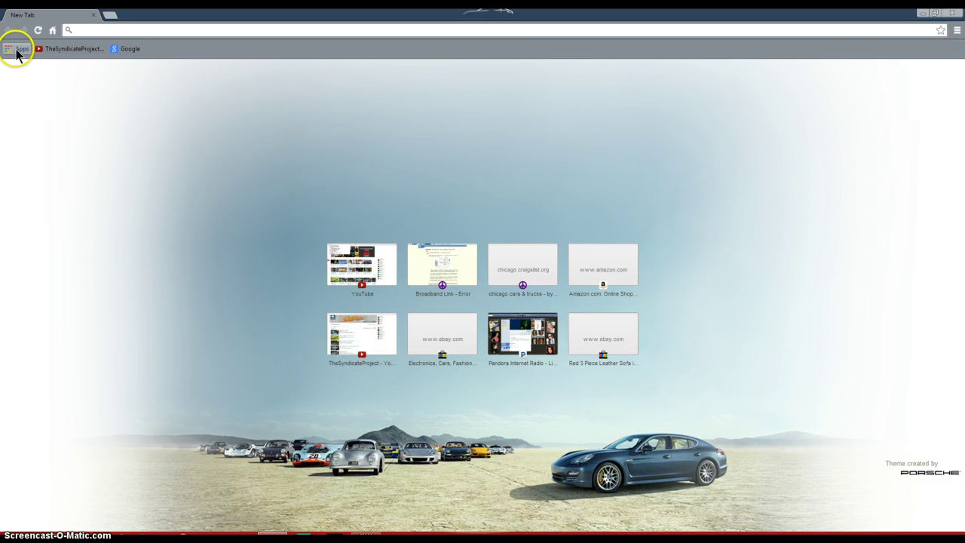
{"action": "left_click", "coordinate": [106, 16]}
{"action": "left_click", "coordinate": [93, 16]}
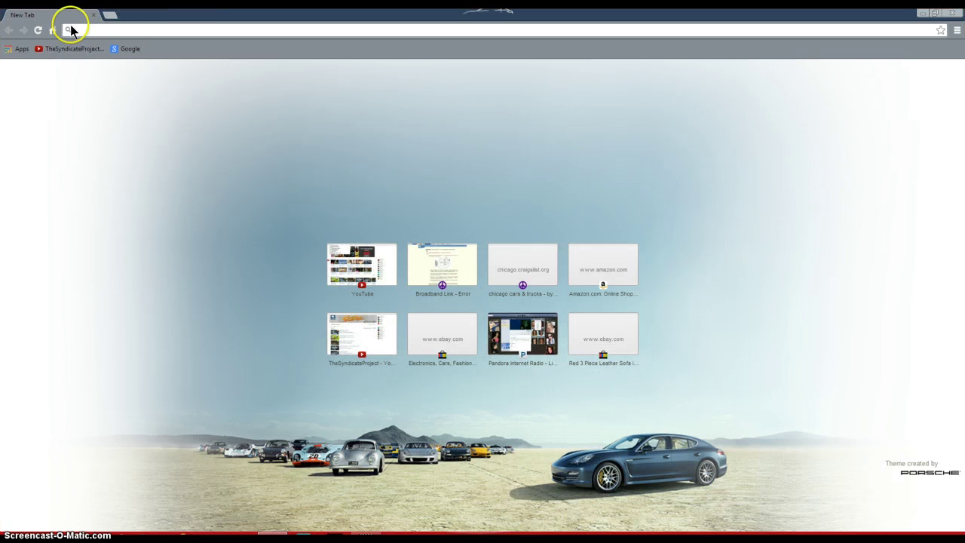
{"action": "left_click", "coordinate": [952, 13]}
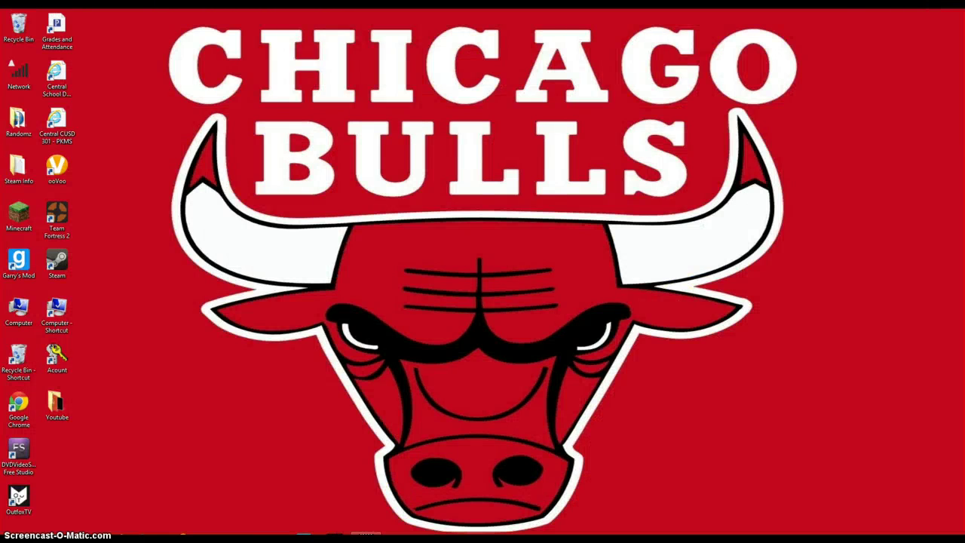
Relaunch Chrome from the taskbar to show the Porsche-themed new tab page
{"action": "left_click", "coordinate": [273, 534]}
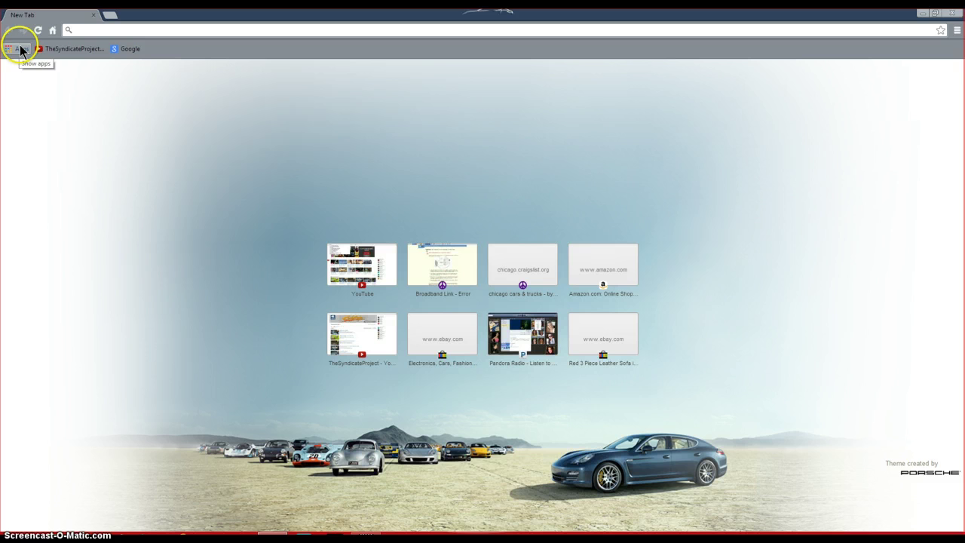
Go from the Apps bookmark to the Chrome Web Store's Themes category
{"action": "left_click", "coordinate": [11, 50]}
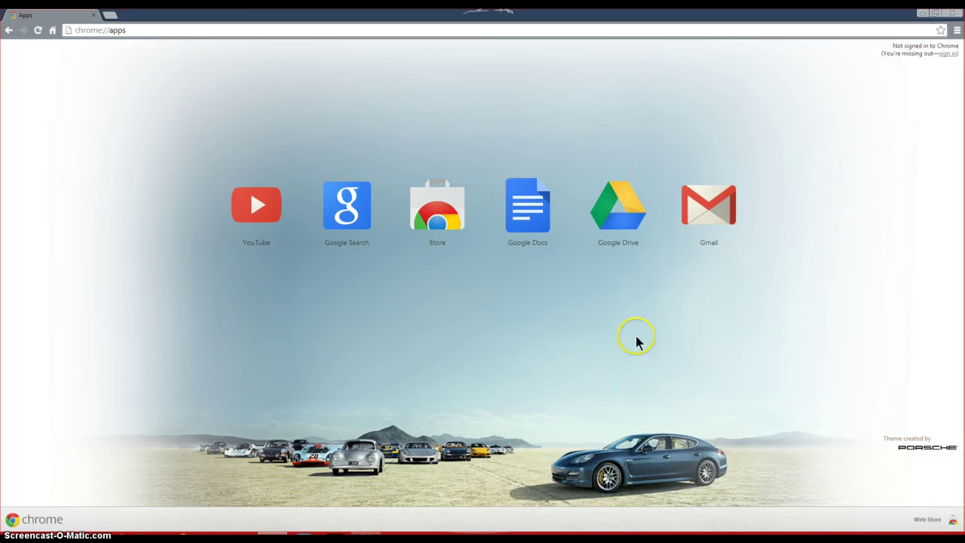
{"action": "left_click", "coordinate": [438, 207]}
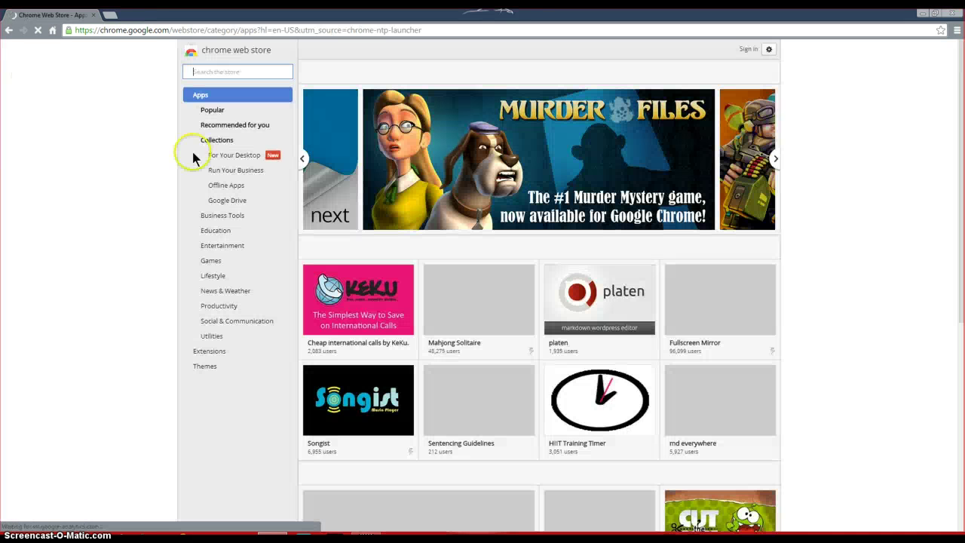
{"action": "left_click", "coordinate": [201, 368]}
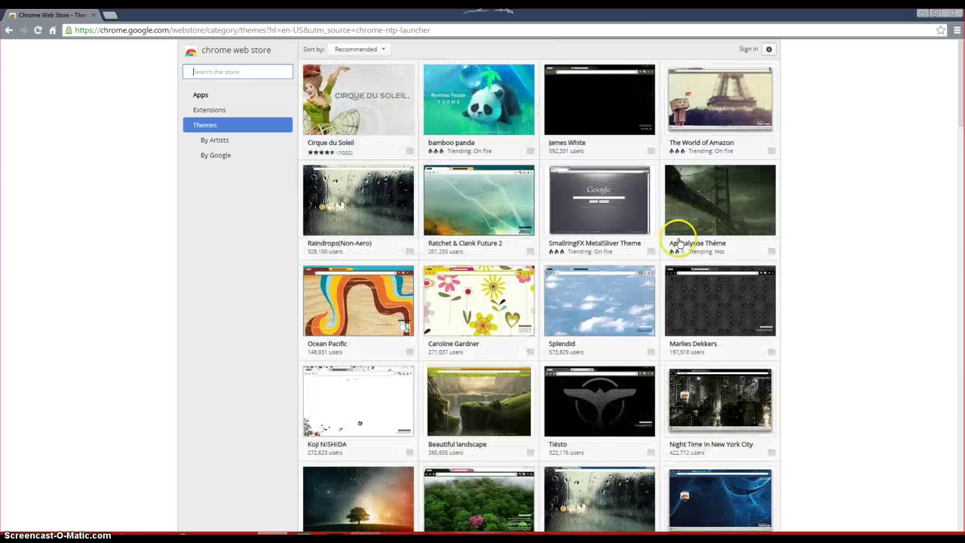
{"action": "mouse_move", "coordinate": [600, 106]}
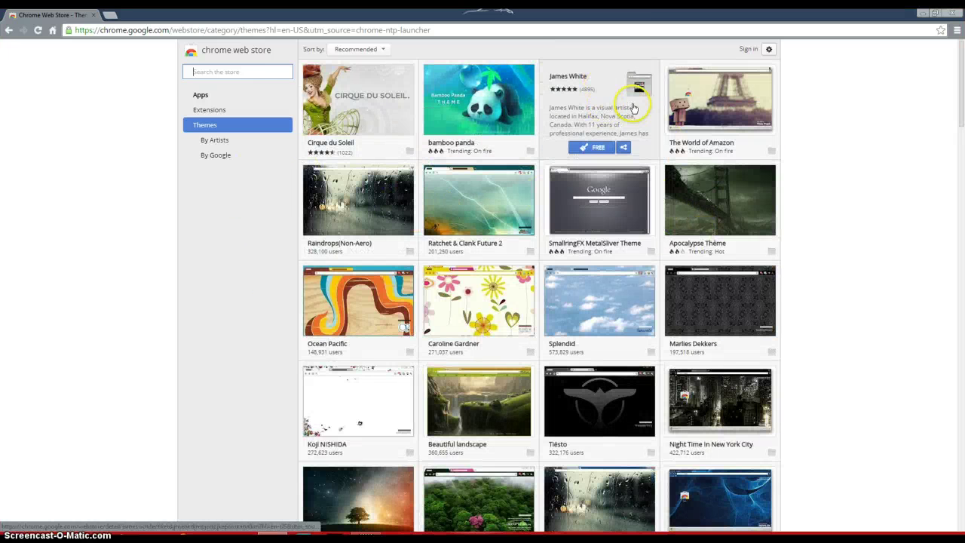
Add the free James White theme to Chrome in place of Porsche
{"action": "left_click", "coordinate": [609, 148]}
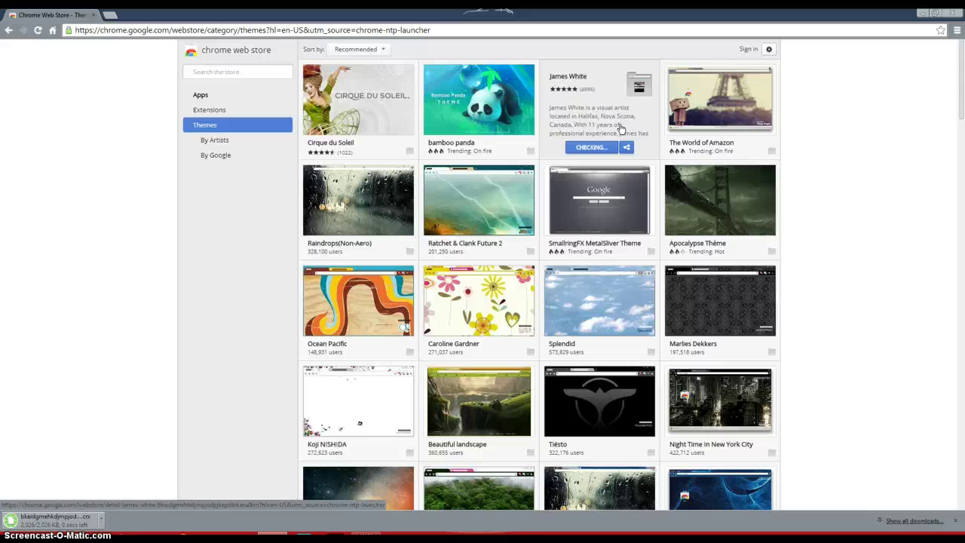
{"action": "left_click", "coordinate": [599, 147]}
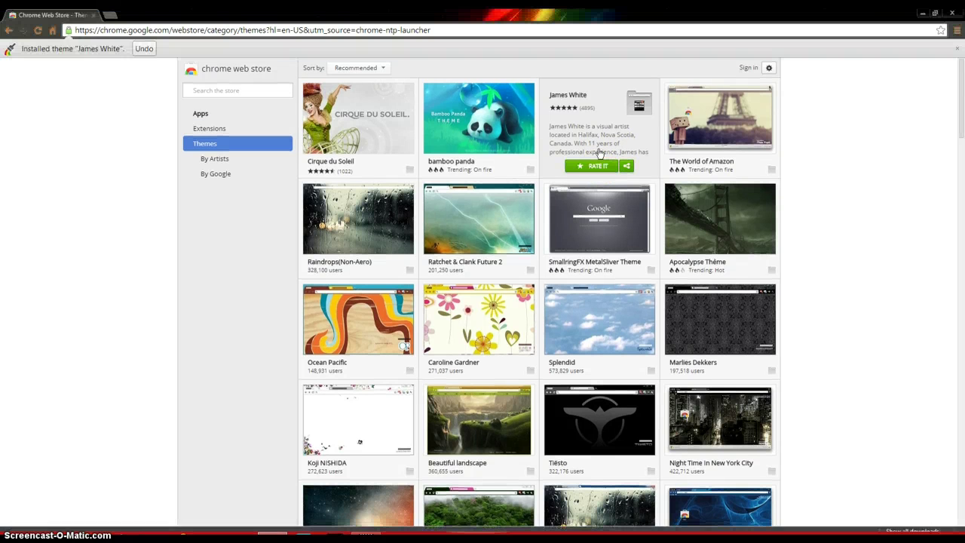